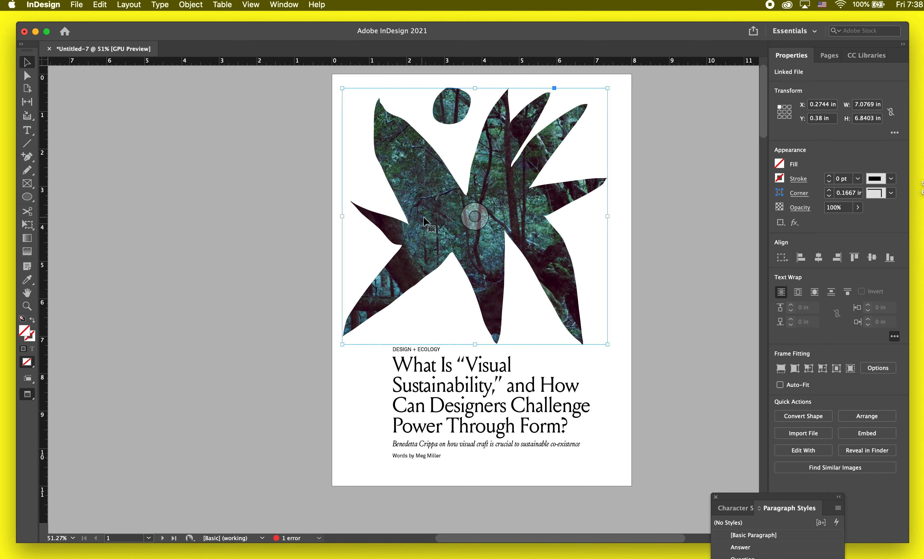
# Send the forest photo in the leaf-shaped InDesign frame to Adobe Photoshop 2021 with Edit With.
pyautogui.click(258, 357)
pyautogui.click(388, 196)
pyautogui.click(404, 186)
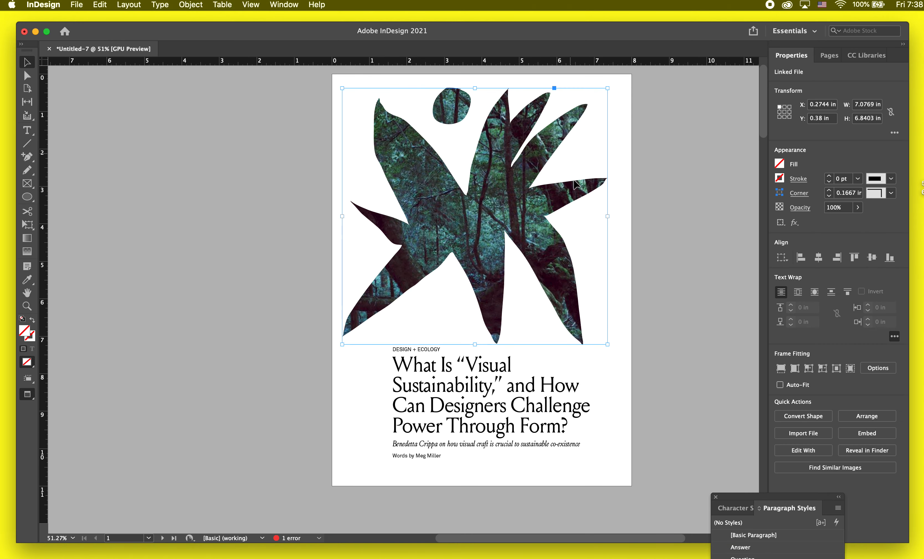
pyautogui.rightClick(433, 193)
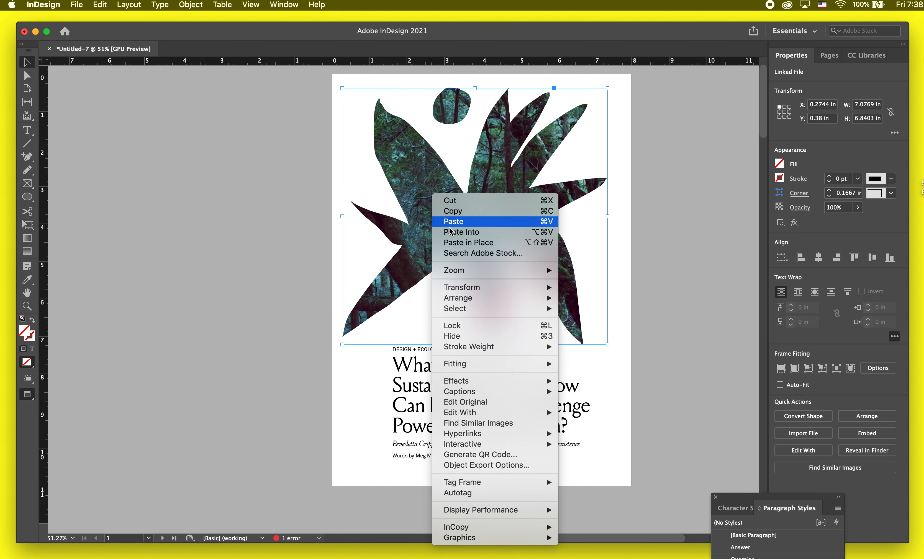
pyautogui.moveTo(506, 413)
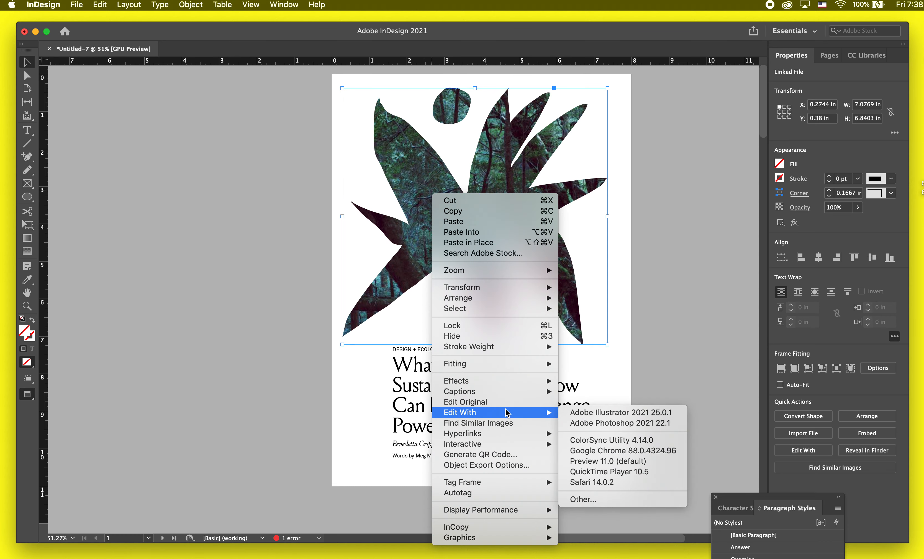
pyautogui.click(598, 424)
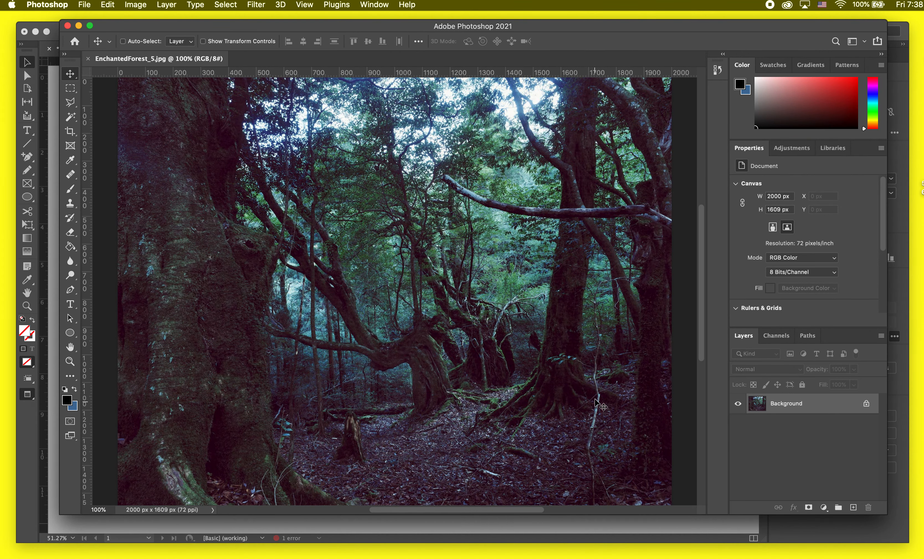
# Unlock the Background of EnchantedForest_5.jpg into Layer 0 and fit the photo on screen.
pyautogui.scroll(-2, 548, 377)
pyautogui.scroll(3, 548, 377)
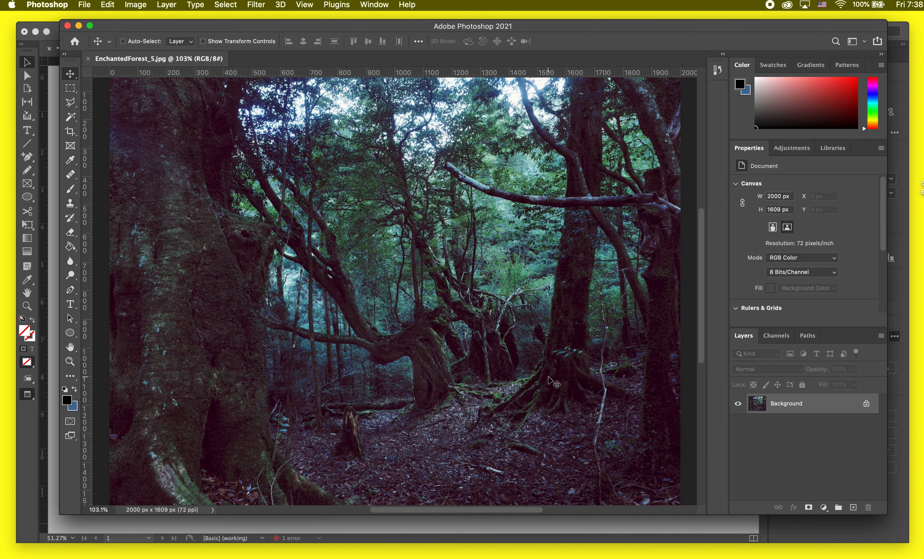
pyautogui.scroll(-1, 554, 382)
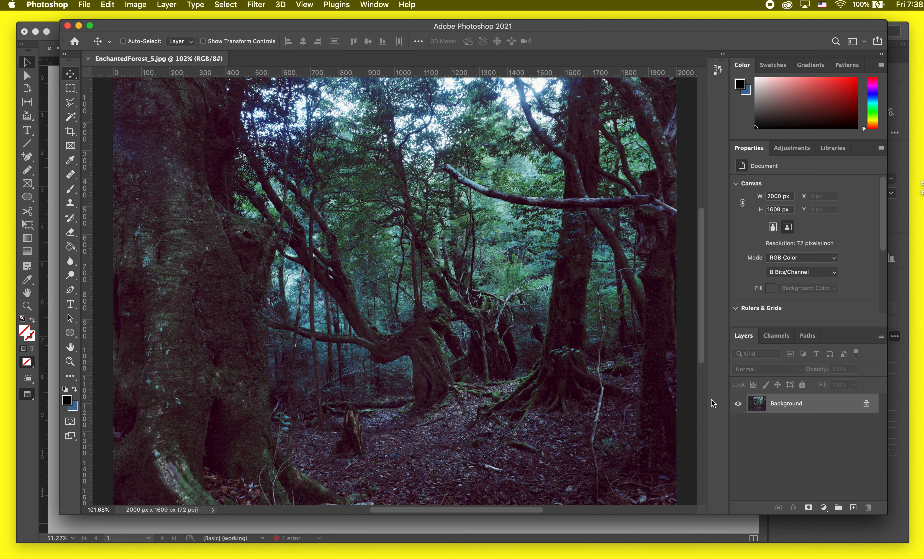
pyautogui.hscroll(3, 603, 420)
pyautogui.scroll(-1, 603, 420)
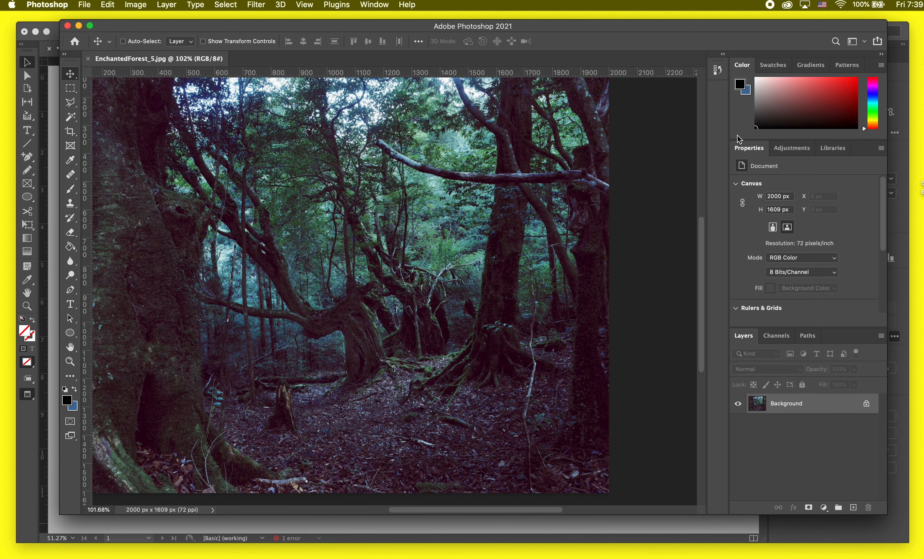
pyautogui.doubleClick(848, 407)
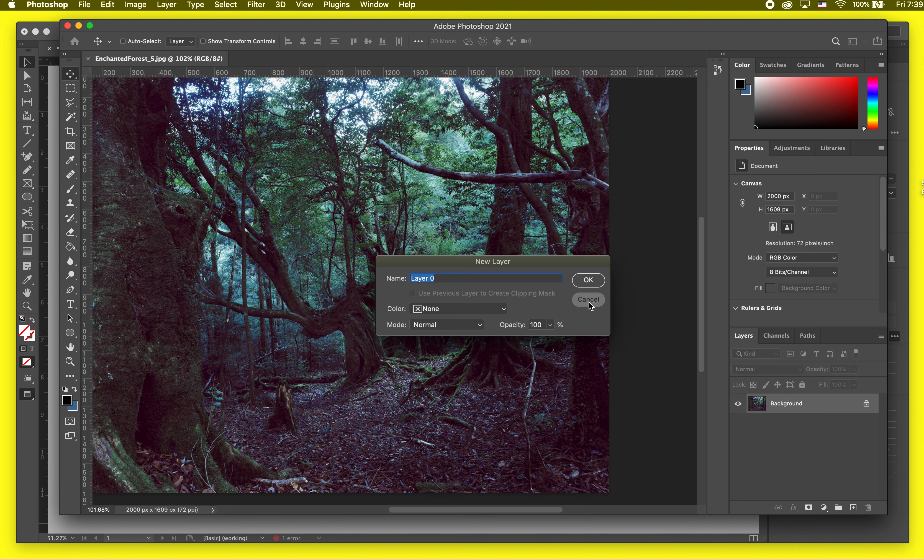
pyautogui.click(588, 300)
pyautogui.click(866, 405)
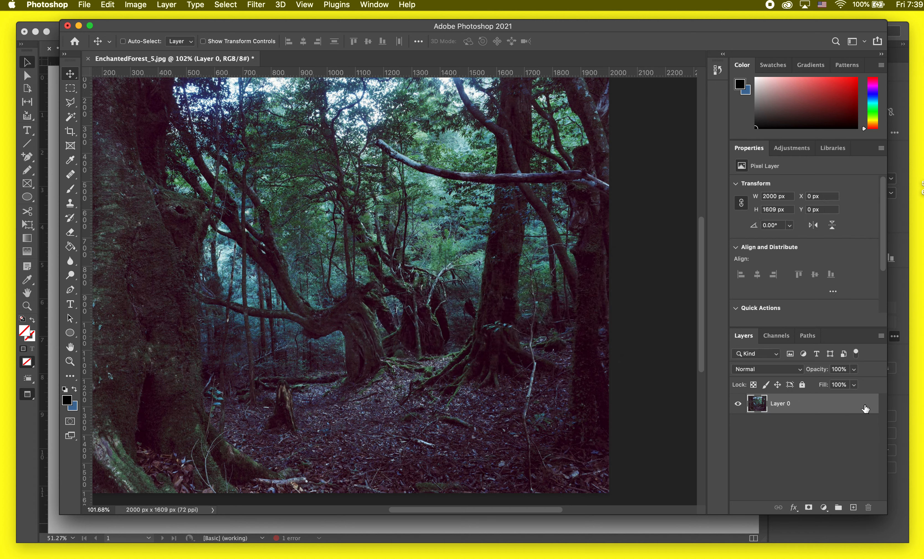
pyautogui.press('super+0')
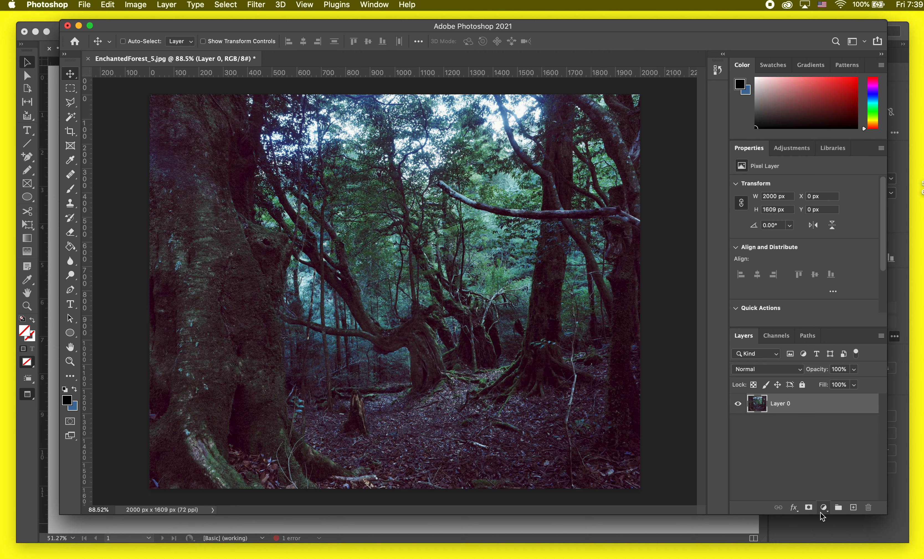
# Add a Black & White adjustment layer with Greens 138, Cyans 111 and Reds -36.
pyautogui.click(824, 508)
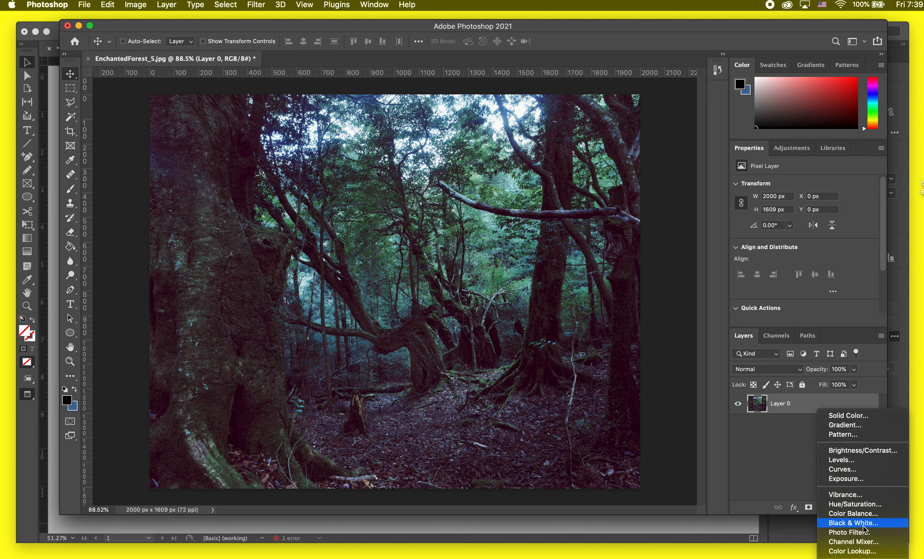
pyautogui.click(853, 523)
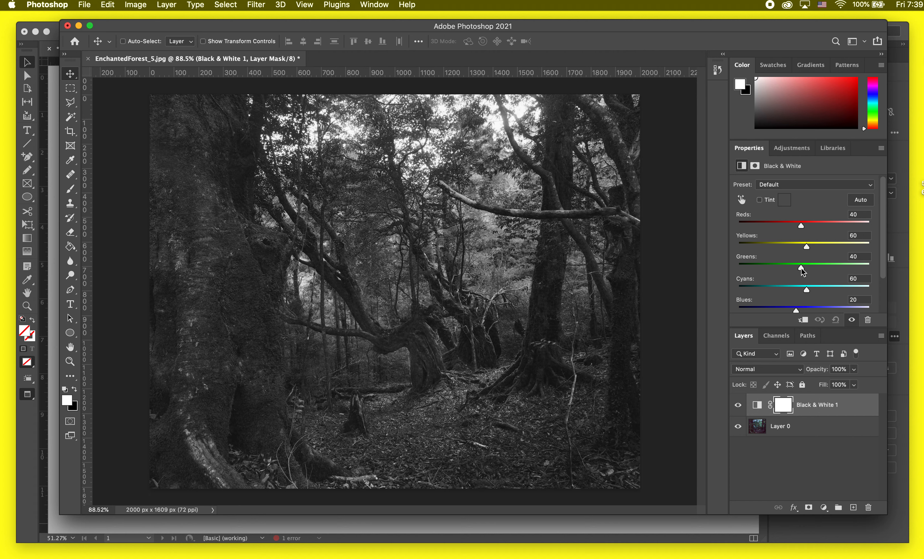
pyautogui.moveTo(801, 269); pyautogui.dragTo(827, 268)
pyautogui.moveTo(806, 290); pyautogui.dragTo(820, 290)
pyautogui.moveTo(803, 227); pyautogui.dragTo(782, 231)
# Set Blues to 29, compare with the adjustment hidden, and clip it to Layer 0.
pyautogui.click(737, 405)
pyautogui.click(737, 405)
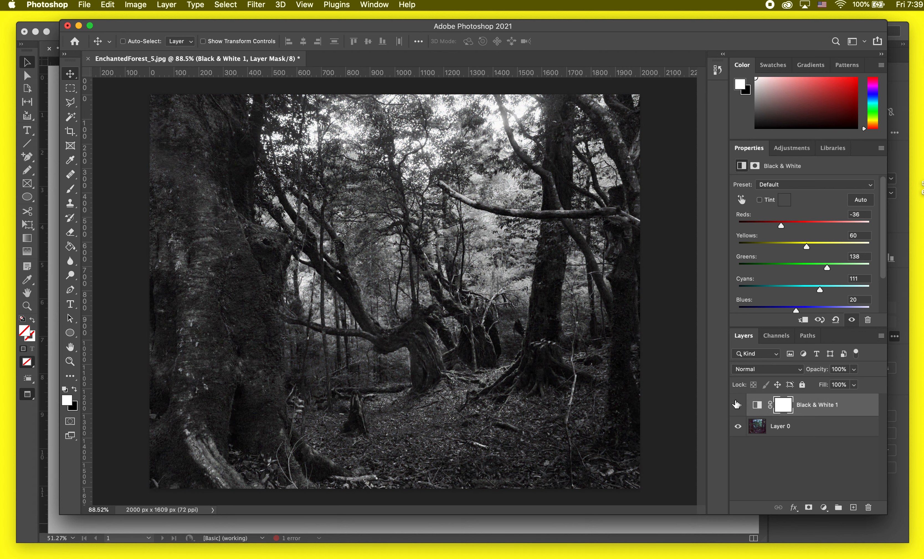
pyautogui.moveTo(796, 310)
pyautogui.mouseDown()
pyautogui.moveTo(782, 310)
pyautogui.moveTo(799, 310)
pyautogui.mouseUp()
pyautogui.click(738, 406)
pyautogui.click(738, 406)
pyautogui.moveTo(784, 418); pyautogui.dragTo(784, 416)
pyautogui.keyDown('alt'); pyautogui.click(758, 412); pyautogui.keyUp('alt')
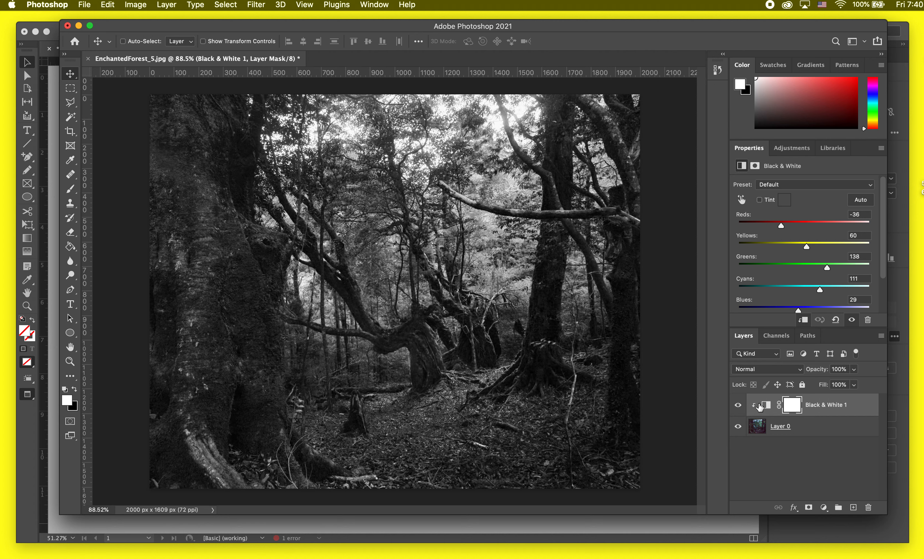
pyautogui.click(816, 436)
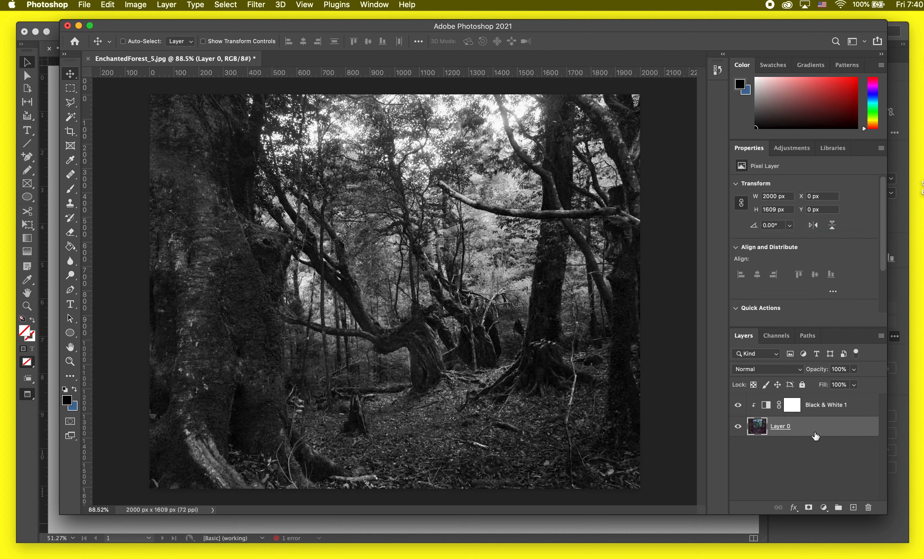
# Give Layer 0 a bright blue Color Overlay blended in Multiply mode.
pyautogui.press('space')
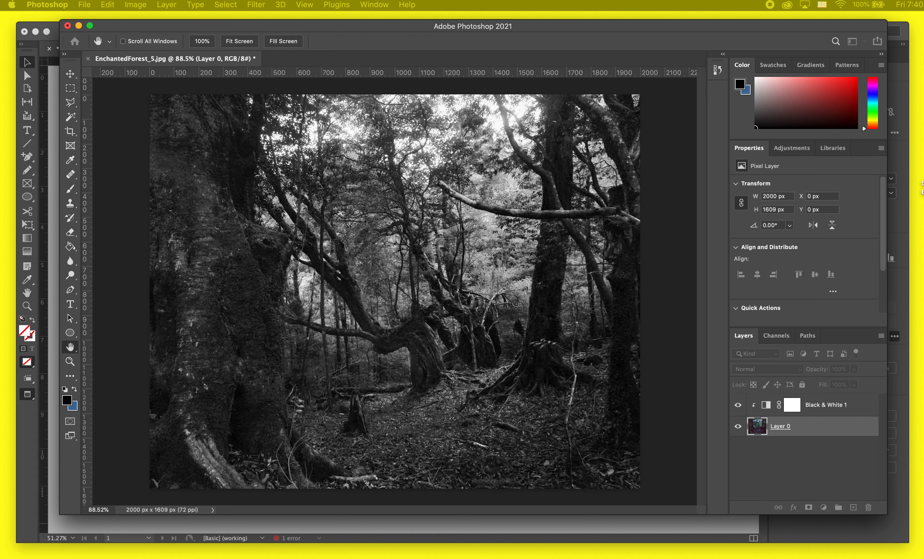
pyautogui.moveTo(923, 96); pyautogui.dragTo(525, 123)
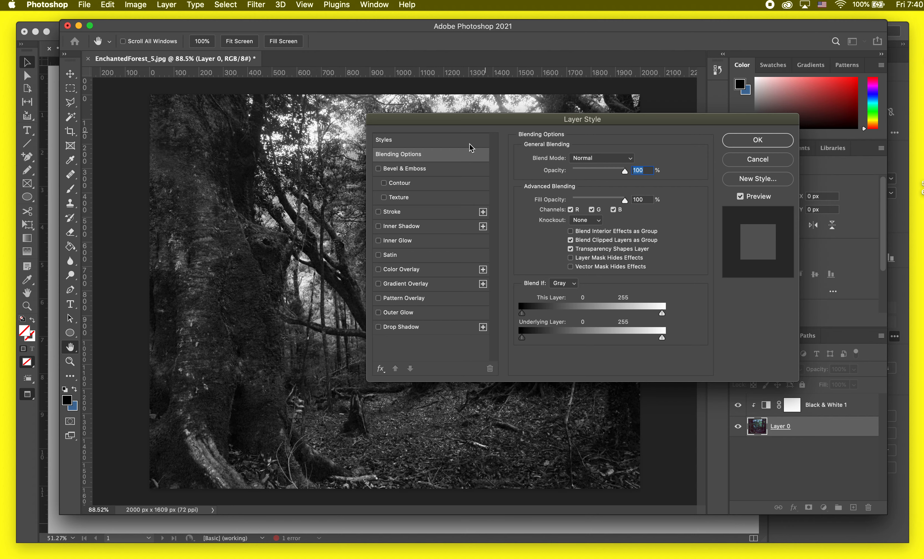
pyautogui.click(402, 267)
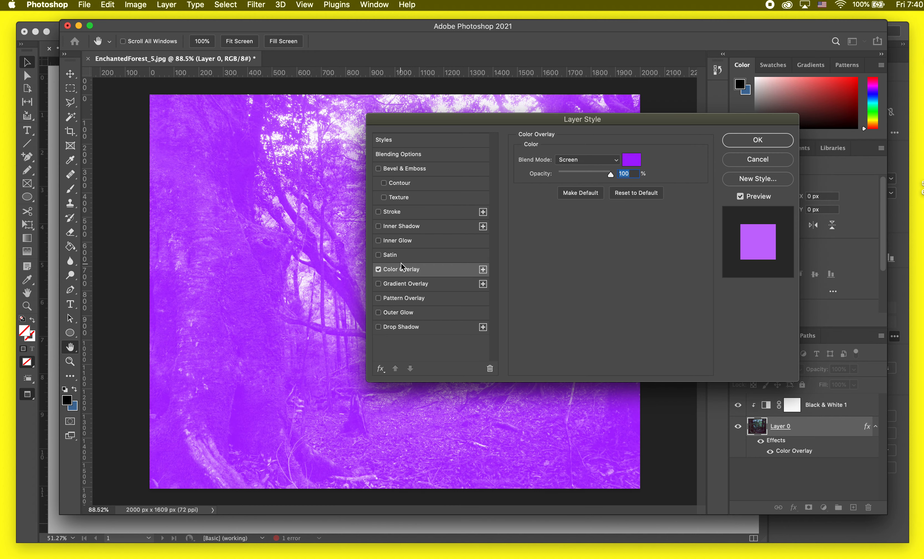
pyautogui.moveTo(598, 122); pyautogui.dragTo(717, 237)
pyautogui.click(679, 235)
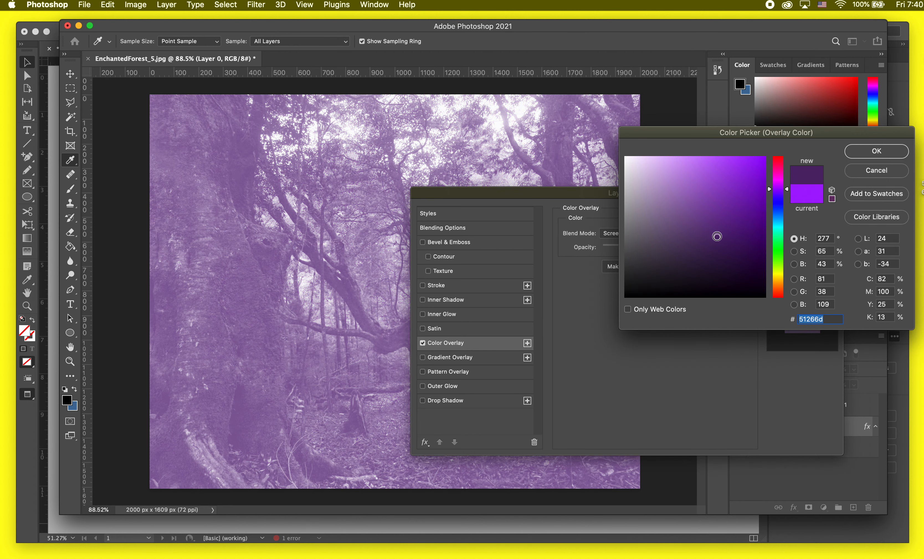
pyautogui.moveTo(777, 226); pyautogui.dragTo(752, 173)
pyautogui.click(876, 150)
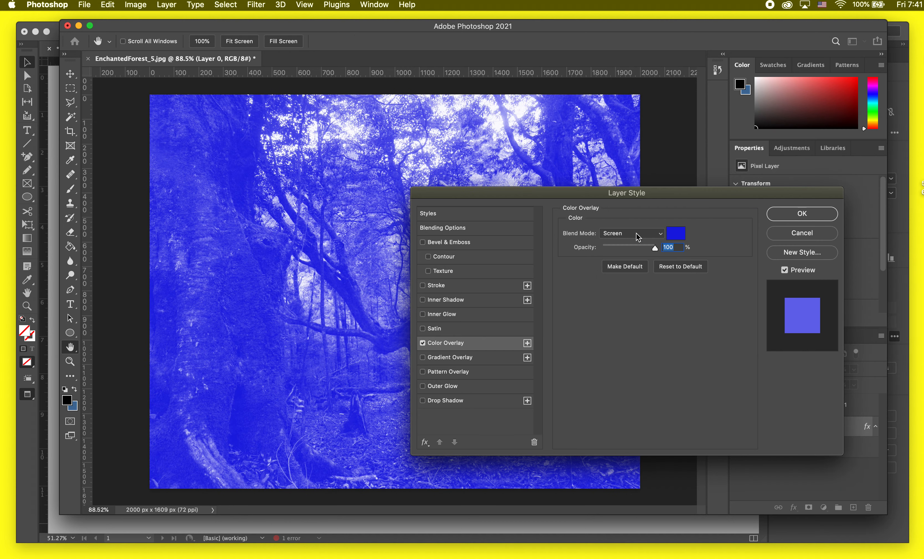
pyautogui.click(636, 234)
pyautogui.click(638, 188)
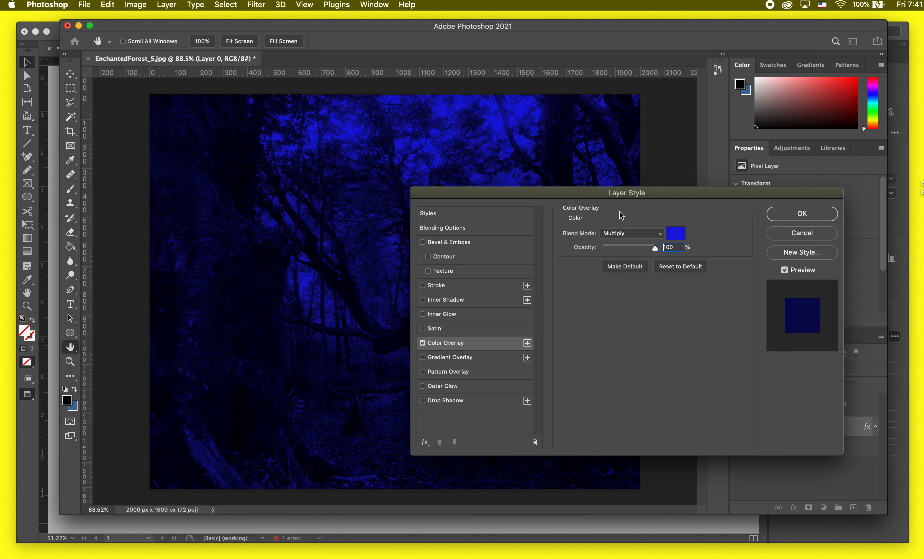
# Compare the Darken blend on the blue overlay, then return it to Multiply.
pyautogui.moveTo(625, 199); pyautogui.dragTo(519, 398)
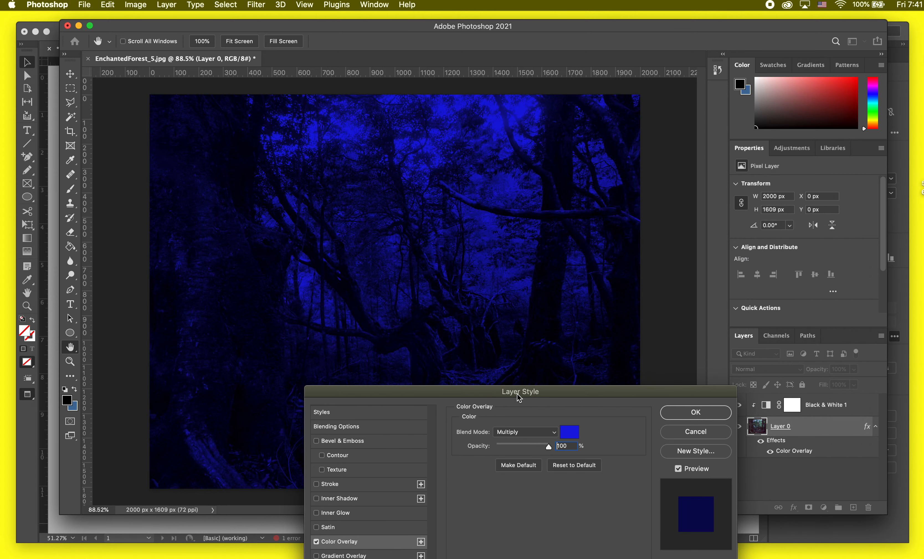
pyautogui.click(520, 432)
pyautogui.click(522, 423)
pyautogui.click(523, 432)
pyautogui.click(522, 440)
pyautogui.moveTo(516, 399); pyautogui.dragTo(712, 74)
# Replace the Color Overlay with a Gradient Overlay using a light-blue preset from the Blues folder.
pyautogui.click(513, 217)
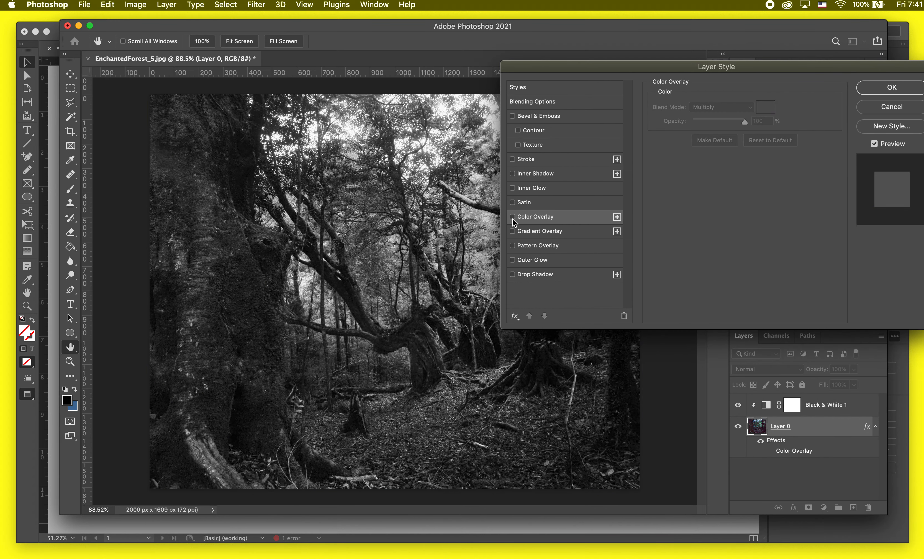
pyautogui.click(512, 231)
pyautogui.click(533, 232)
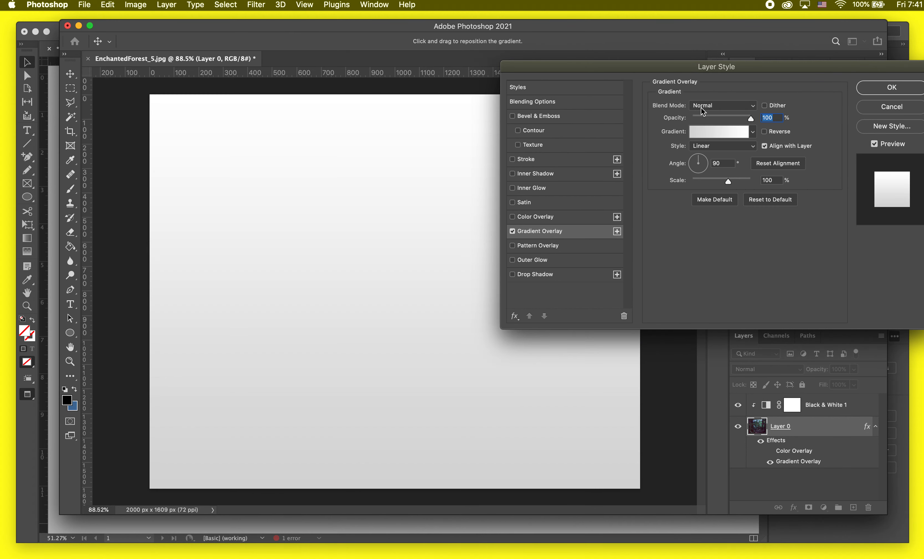
pyautogui.click(726, 105)
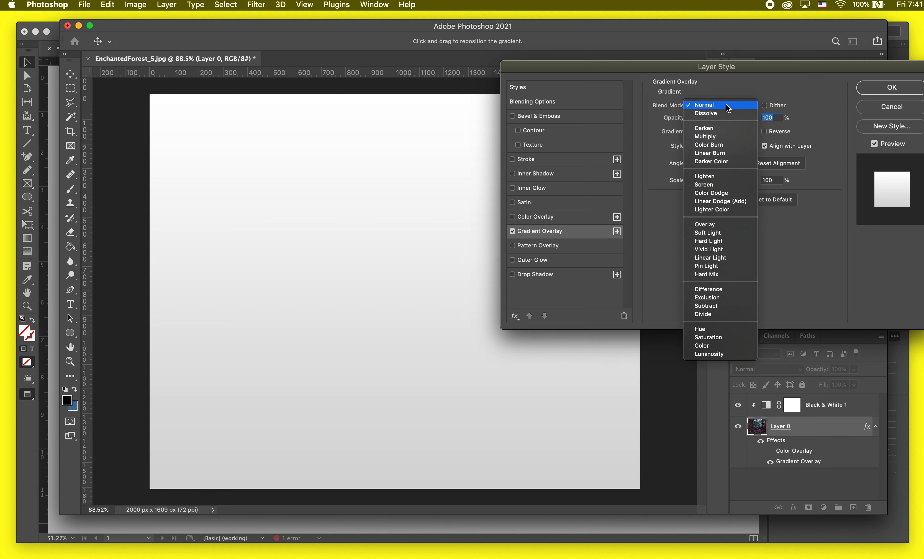
pyautogui.click(725, 104)
pyautogui.click(750, 131)
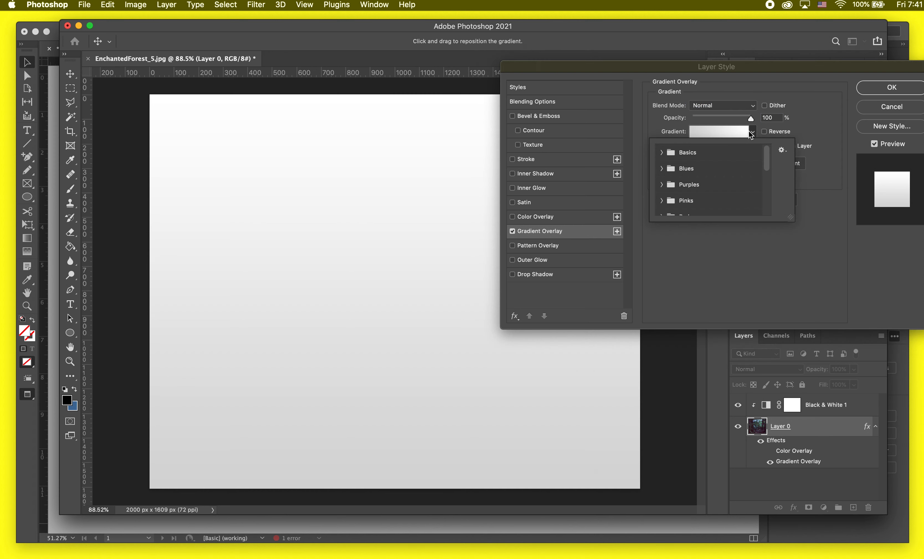
pyautogui.click(662, 152)
pyautogui.click(662, 186)
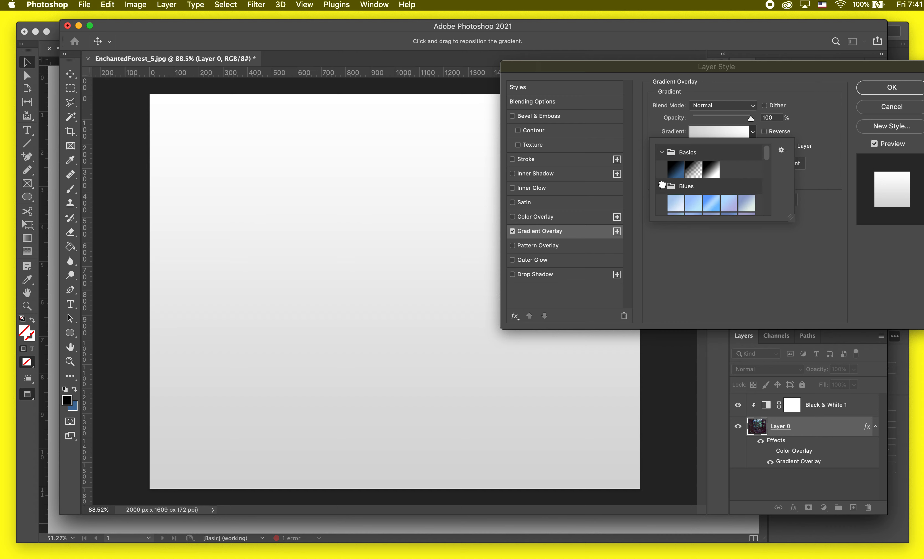
pyautogui.scroll(-2, 663, 188)
pyautogui.click(741, 203)
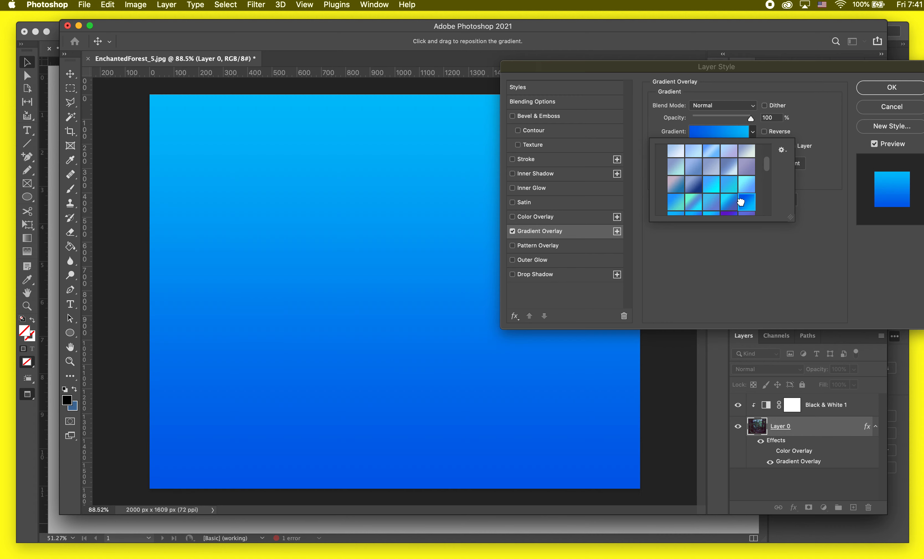
pyautogui.click(712, 151)
pyautogui.click(821, 107)
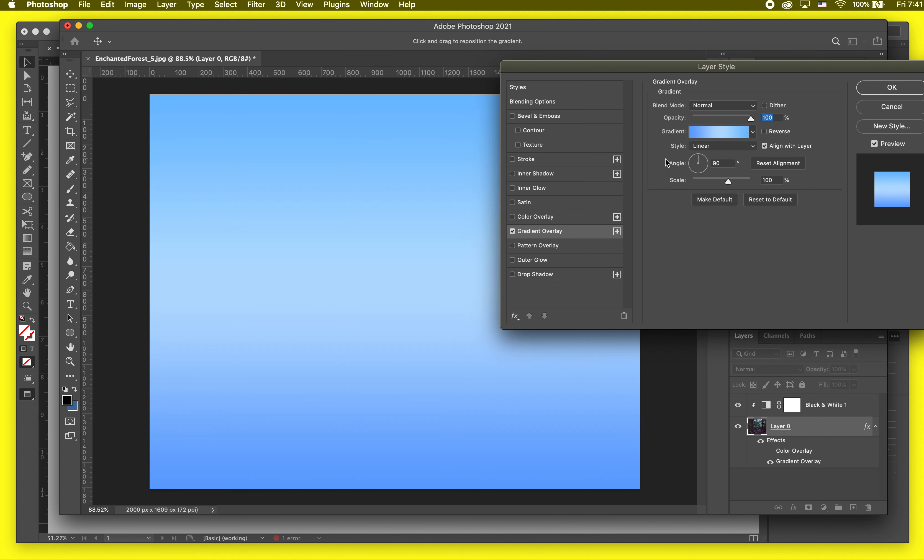
# Try Multiply, Color Burn, Darken, Lighten and Screen on the gradient, settling on Overlay.
pyautogui.click(728, 104)
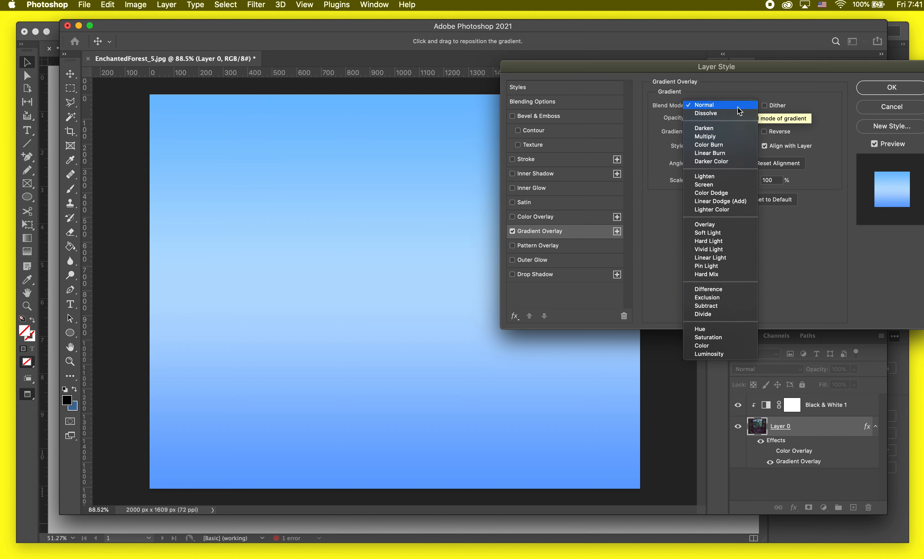
pyautogui.click(724, 137)
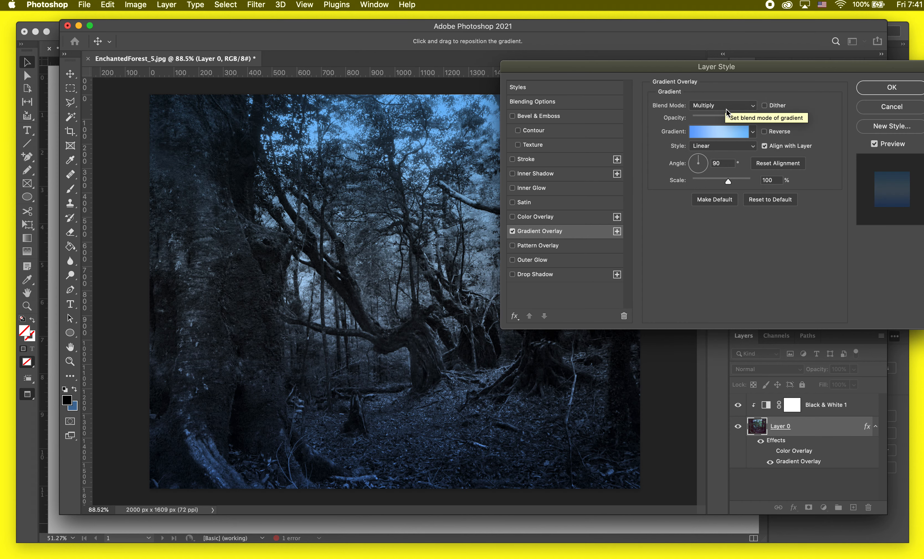
pyautogui.click(726, 108)
pyautogui.click(716, 114)
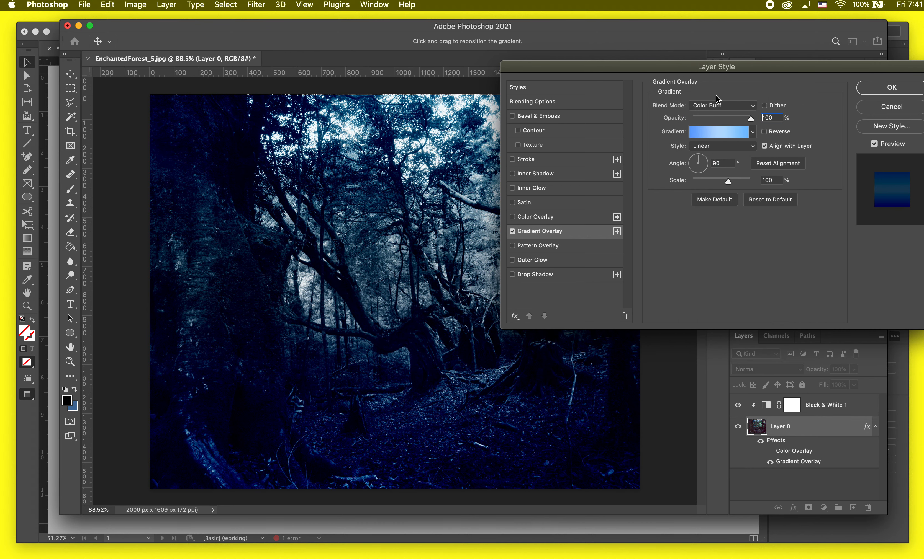
pyautogui.click(719, 106)
pyautogui.click(721, 89)
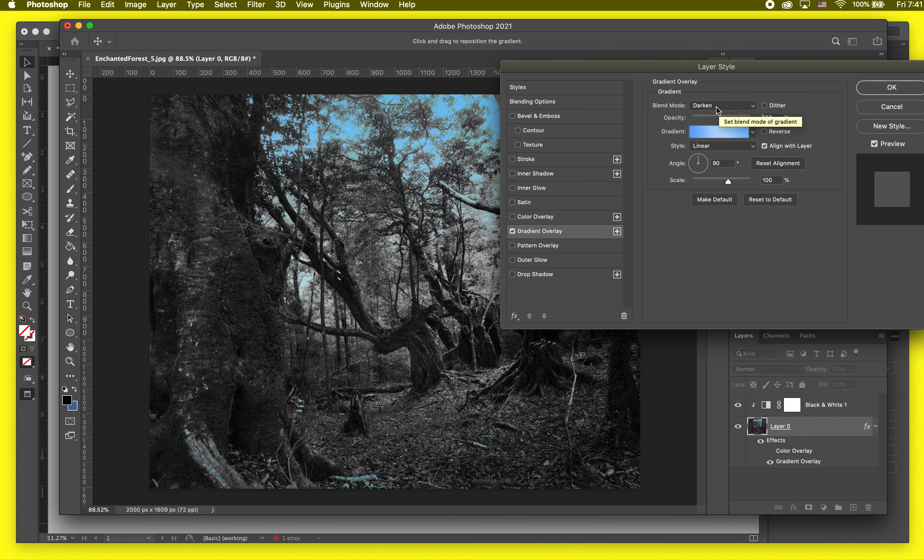
pyautogui.click(716, 106)
pyautogui.click(717, 149)
pyautogui.click(721, 107)
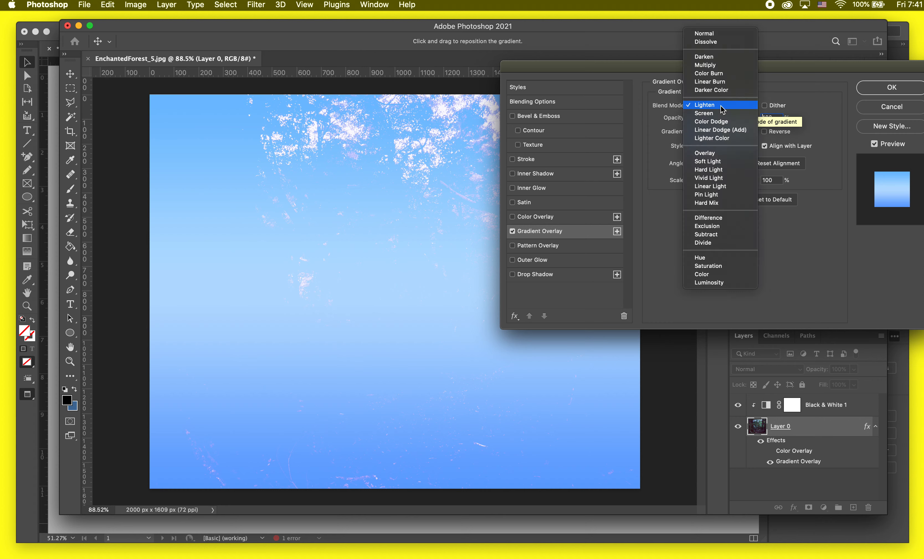
pyautogui.click(721, 112)
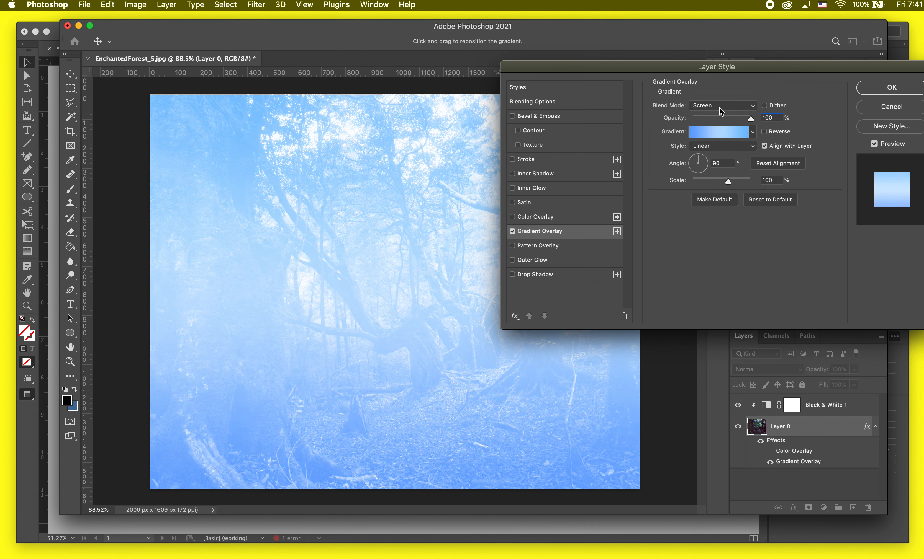
pyautogui.click(719, 107)
pyautogui.click(713, 145)
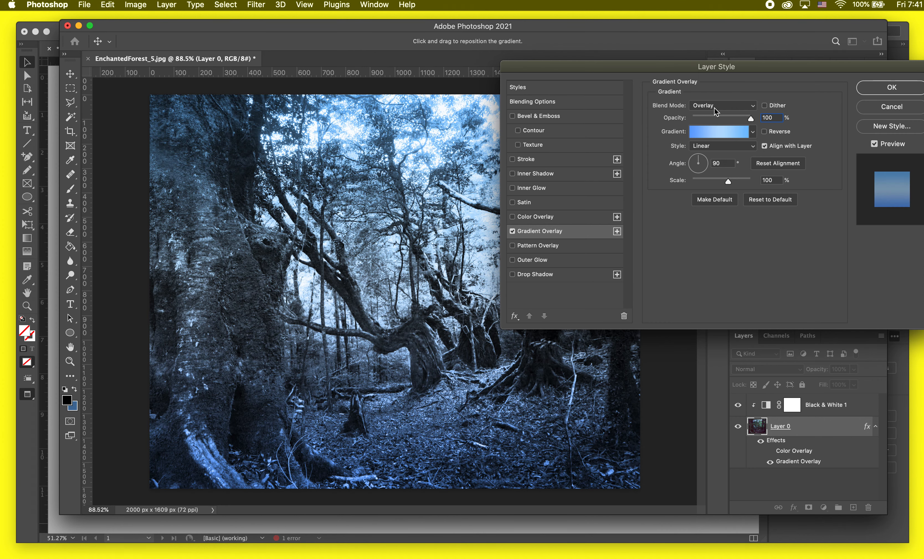